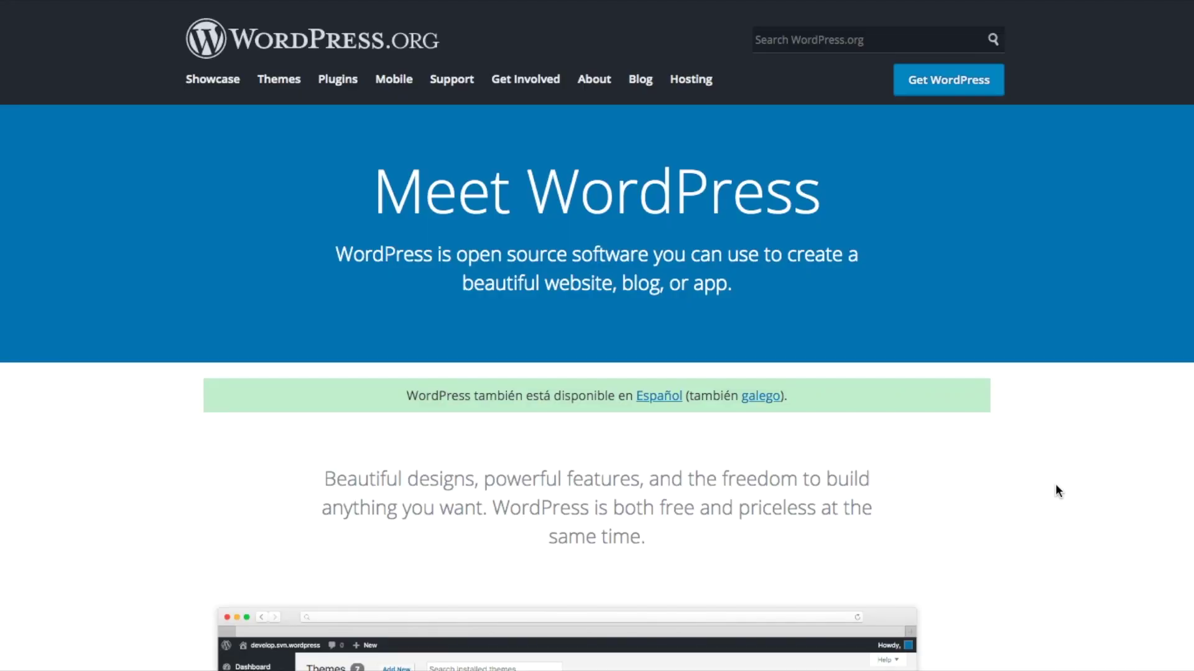
Step: Scroll the WordPress.org homepage past Trusted by the Best and Powerful Features to Community
scroll(1055, 483, down, 5)
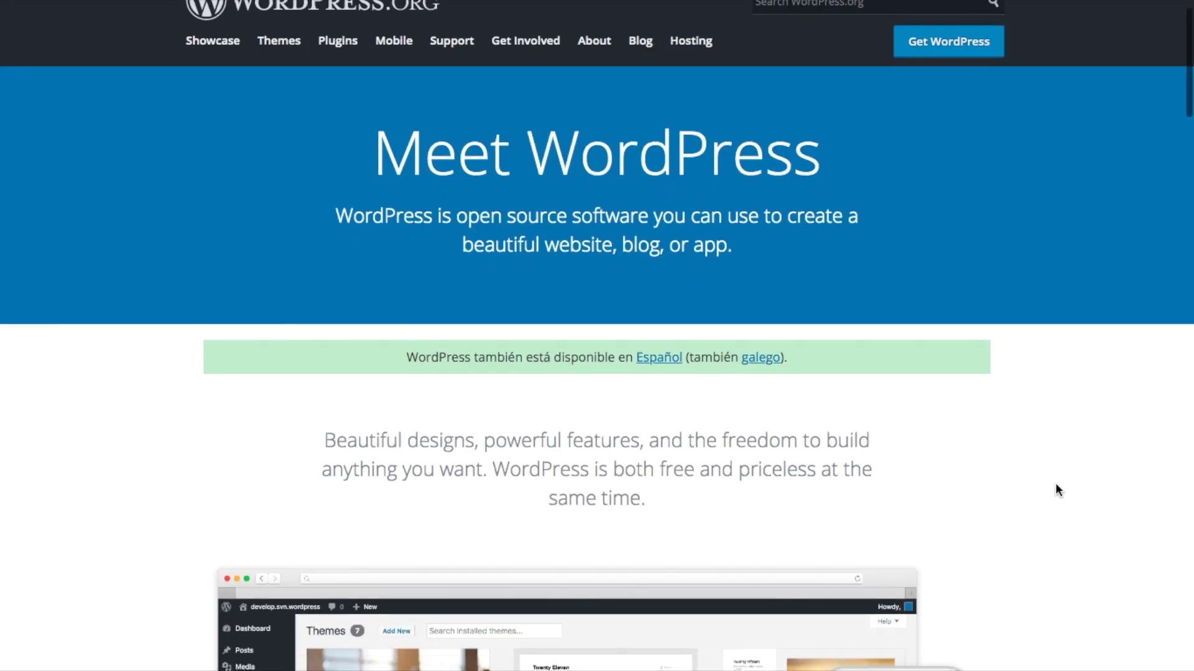
scroll(1056, 486, down, 4)
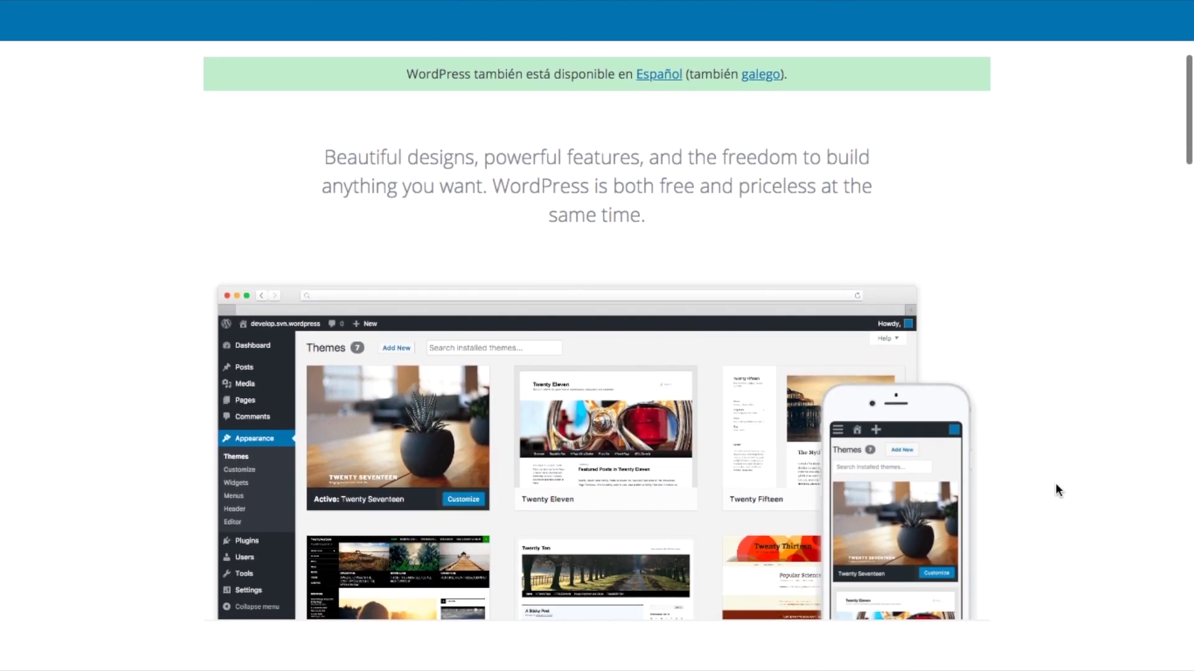
scroll(1057, 490, down, 5)
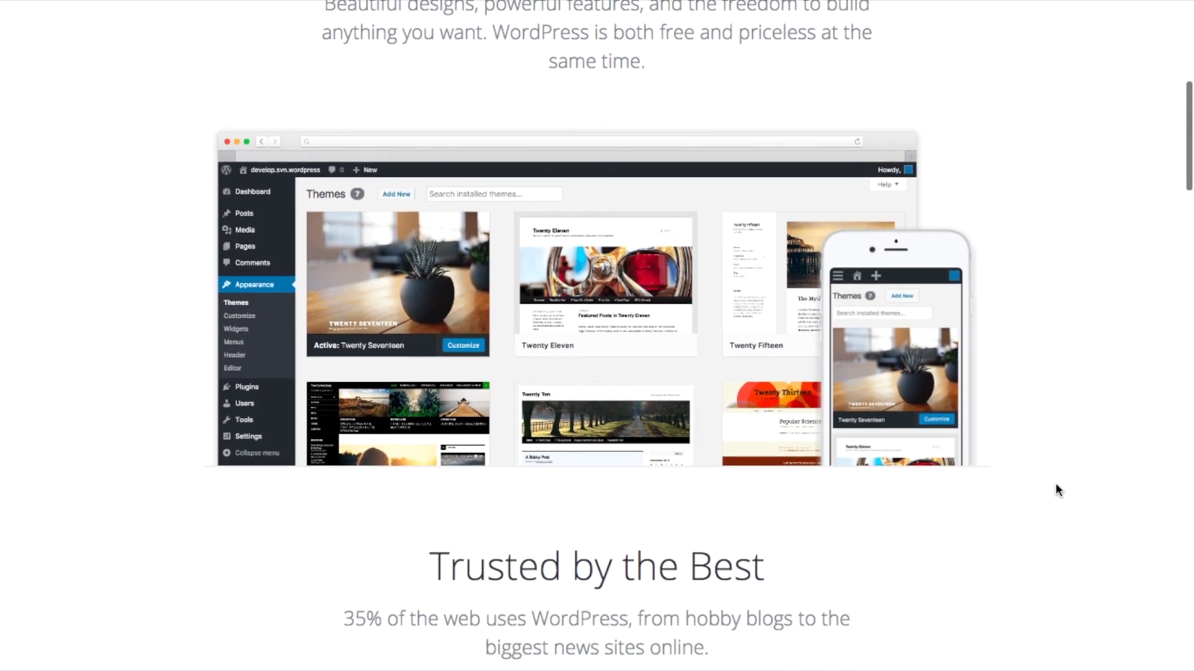
scroll(1056, 490, down, 7)
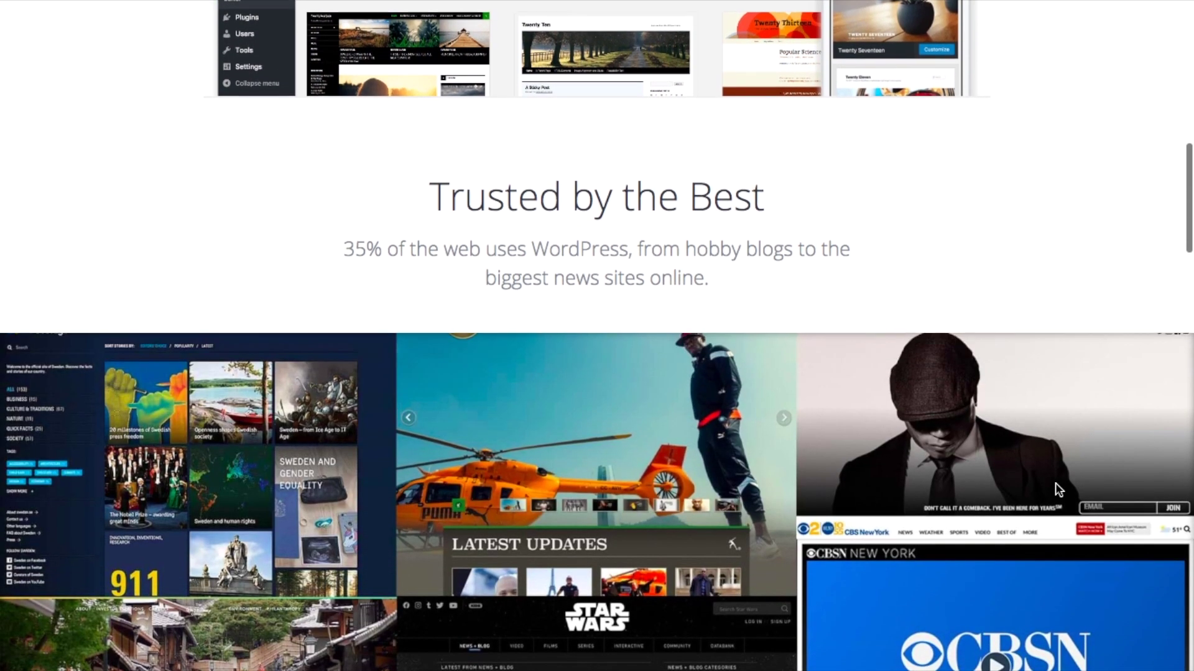
scroll(1056, 490, down, 9)
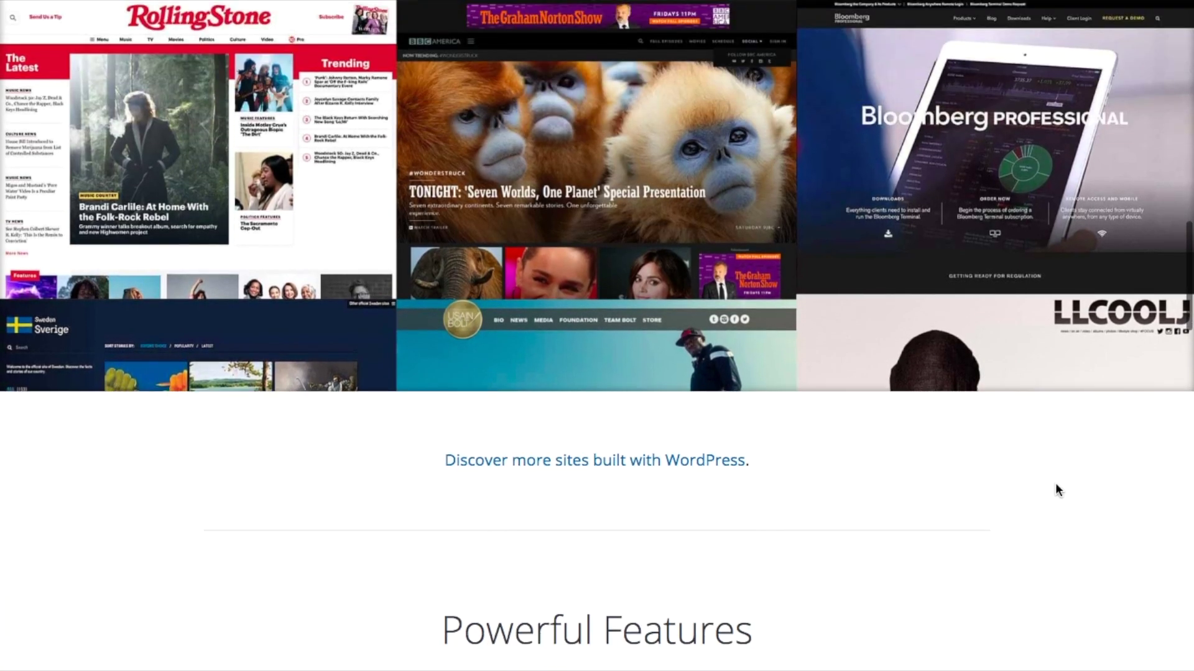
scroll(1055, 487, down, 5)
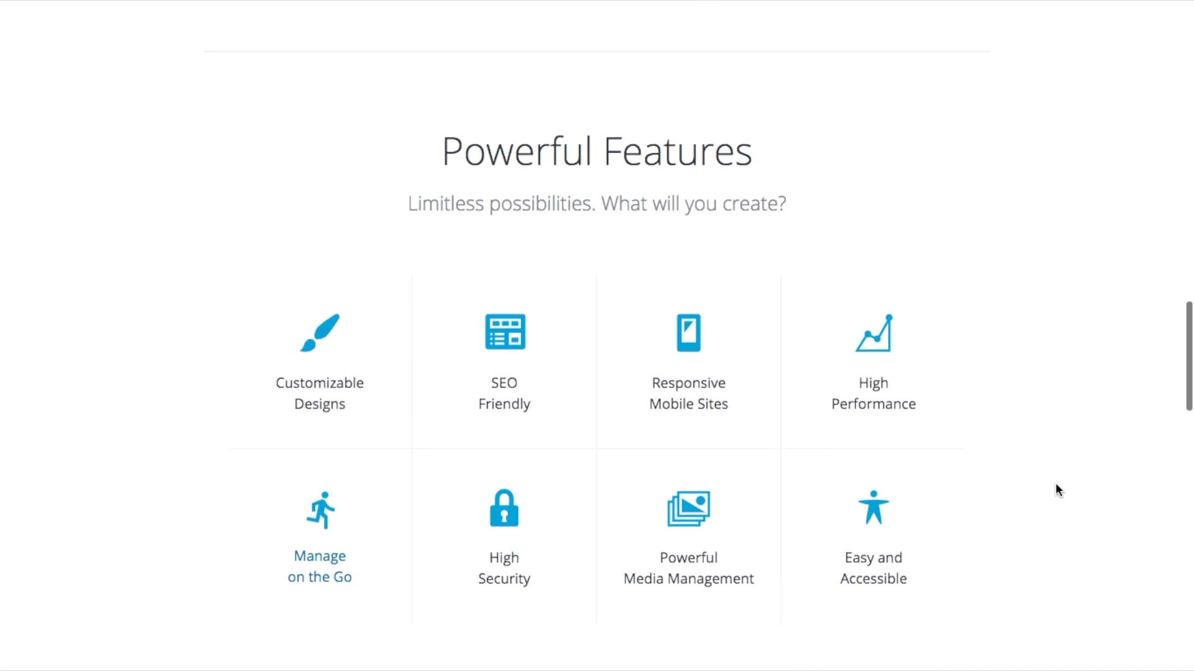
scroll(1056, 490, down, 6)
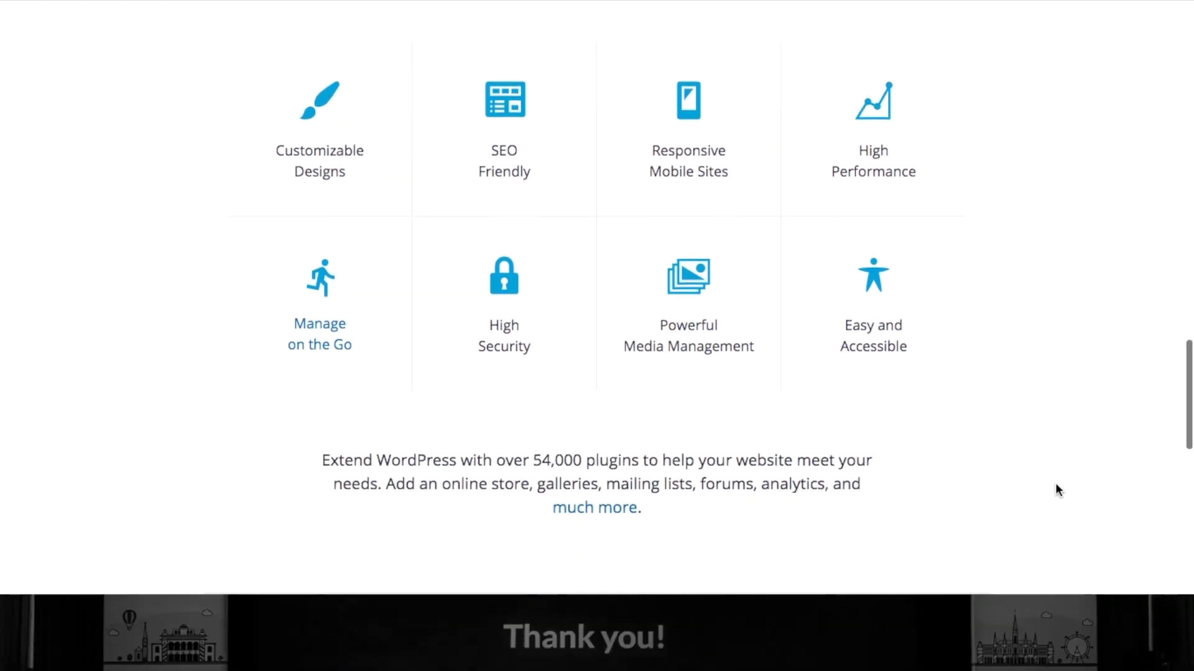
scroll(1055, 485, down, 5)
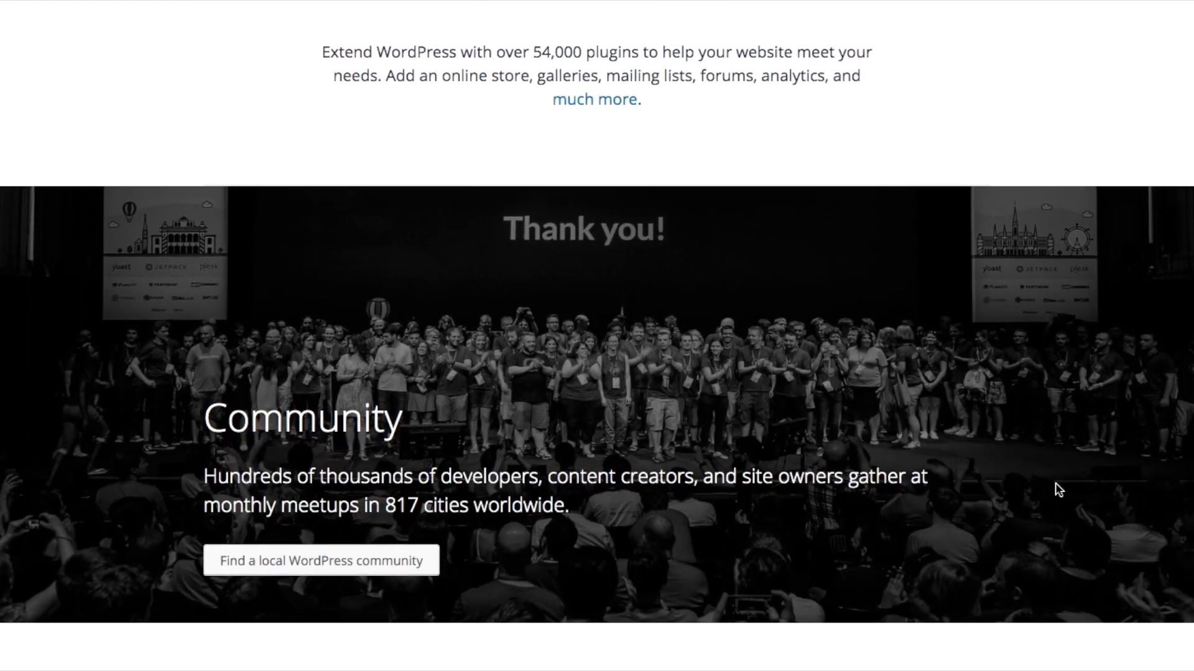
scroll(1059, 490, down, 1)
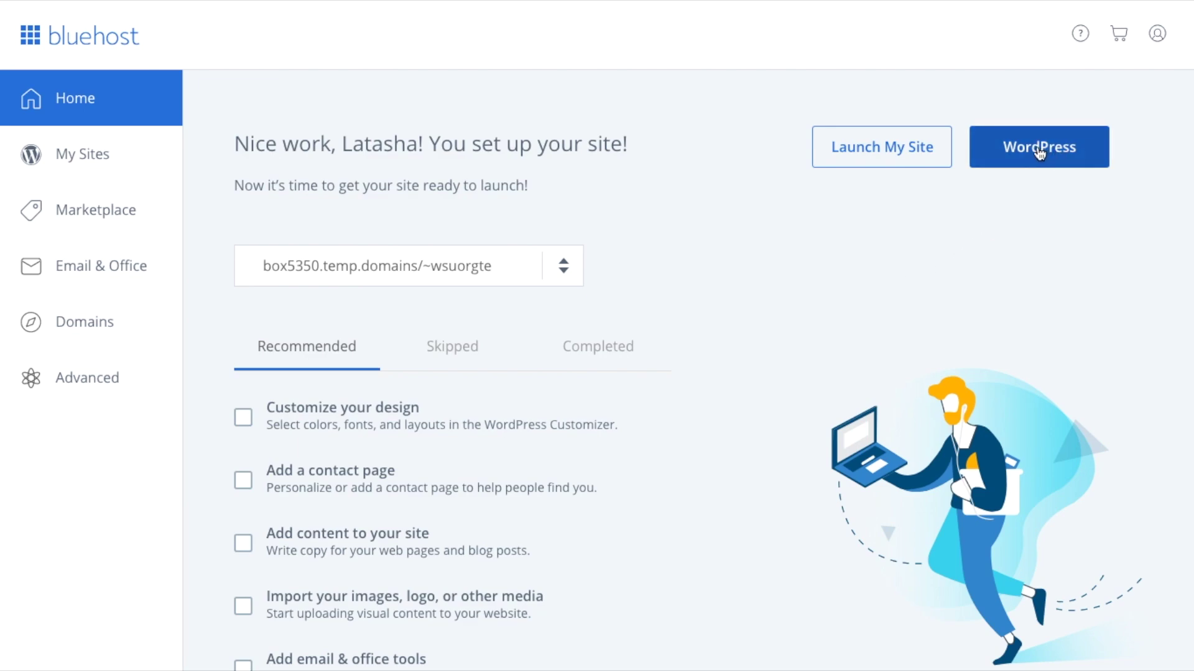
Step: Open the site's WordPress admin using the WordPress button on the Bluehost Home page
click(1038, 149)
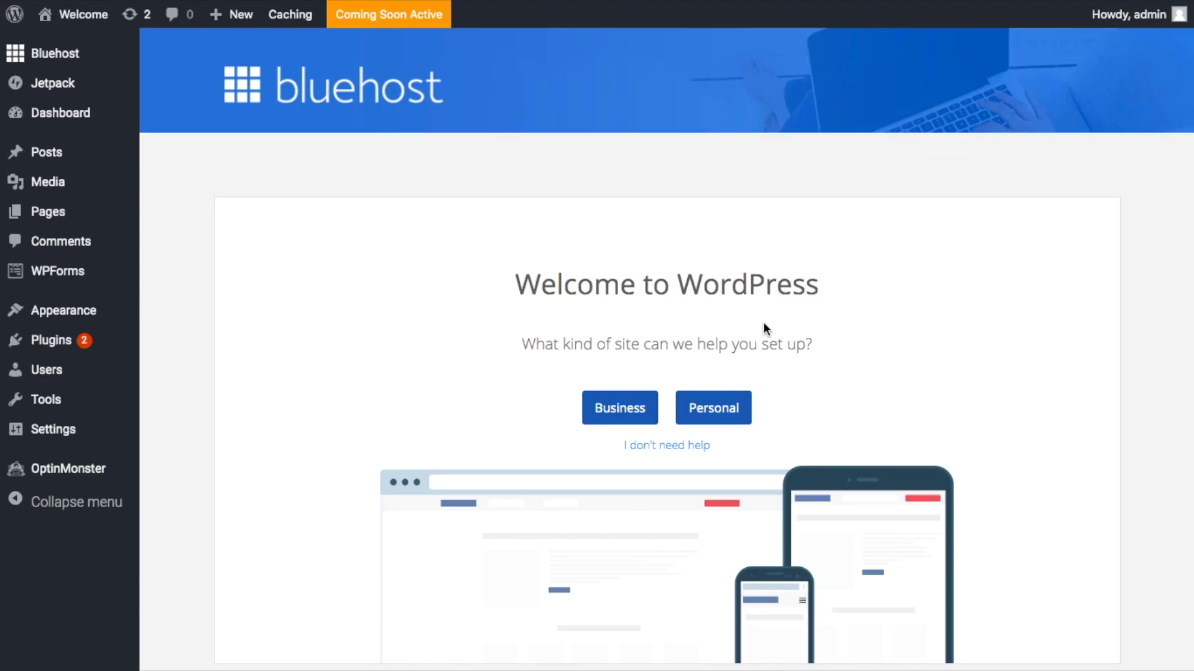
Step: Go to Settings > General in the WordPress admin sidebar
scroll(764, 322, down, 3)
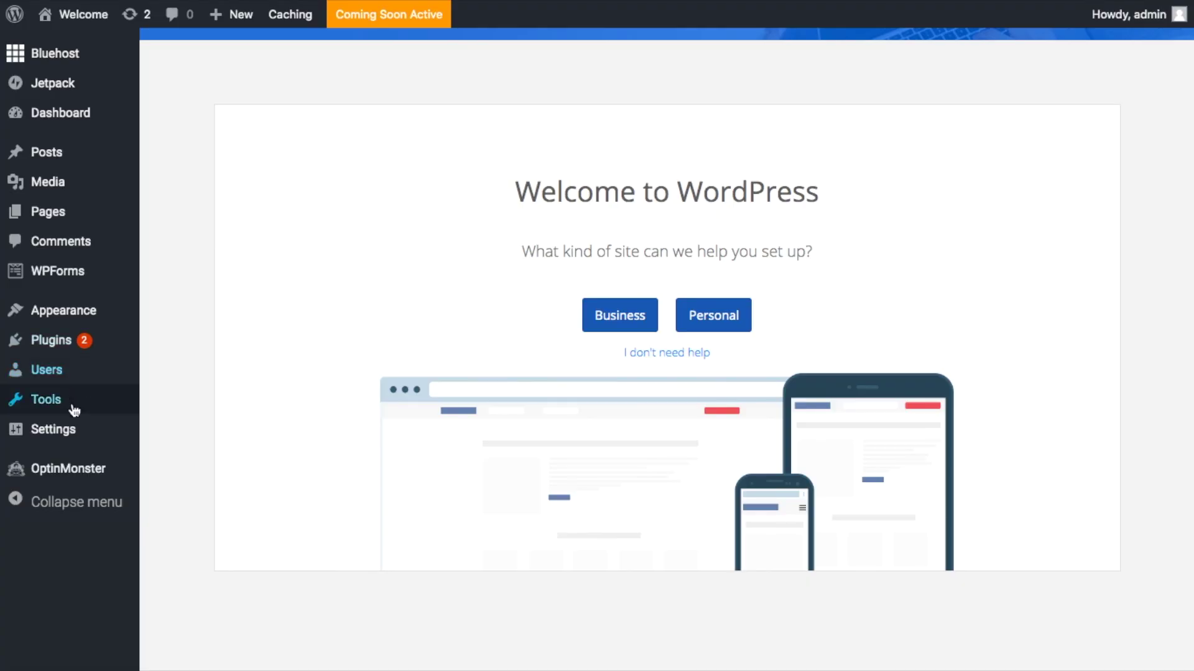
mouse_move(70, 435)
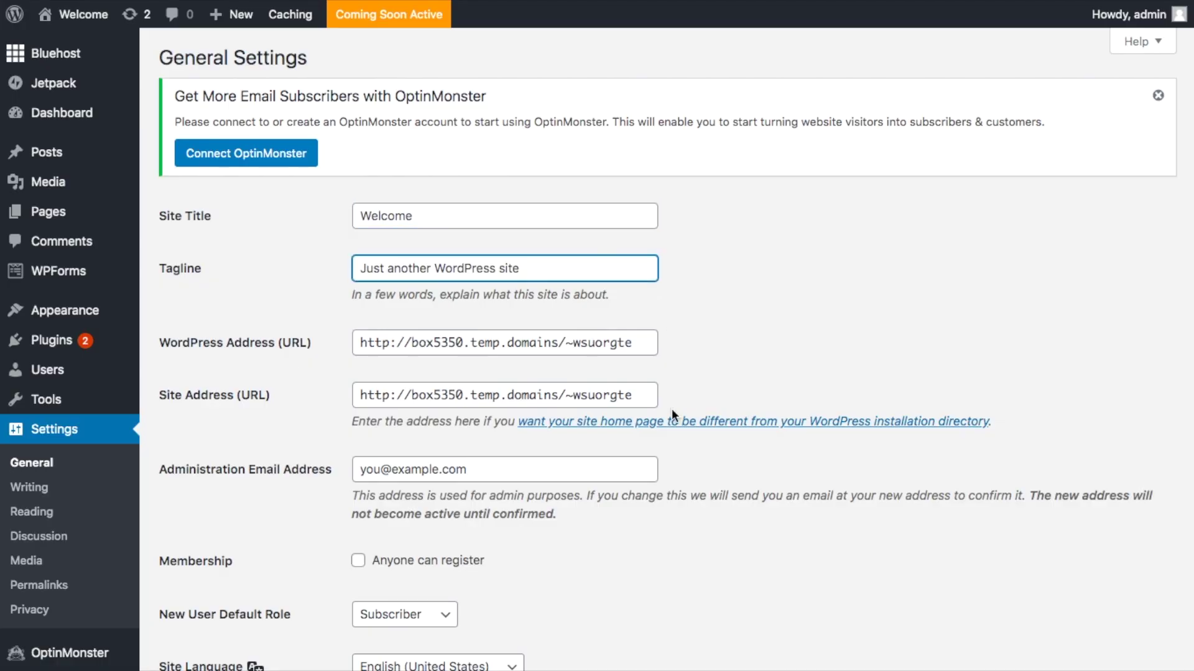
Step: Set the Bluehost Coming Soon Page Enable option to Off in General Settings
scroll(671, 413, down, 3)
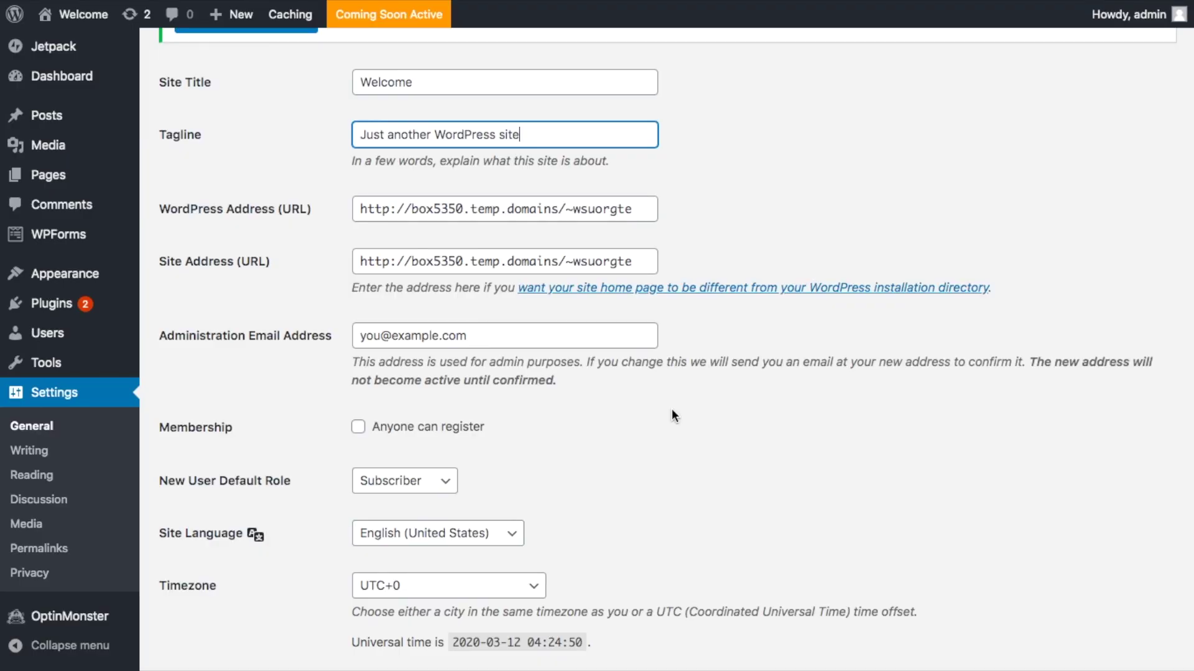
scroll(672, 409, down, 2)
scroll(671, 410, down, 2)
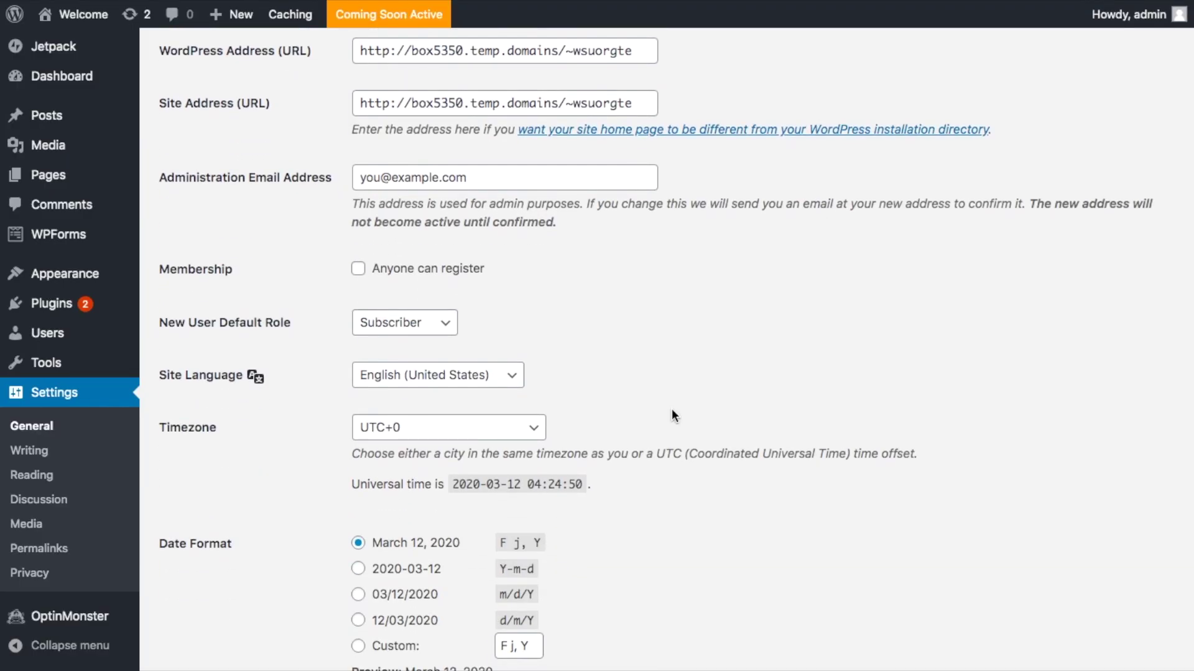
scroll(671, 410, down, 2)
scroll(671, 409, down, 4)
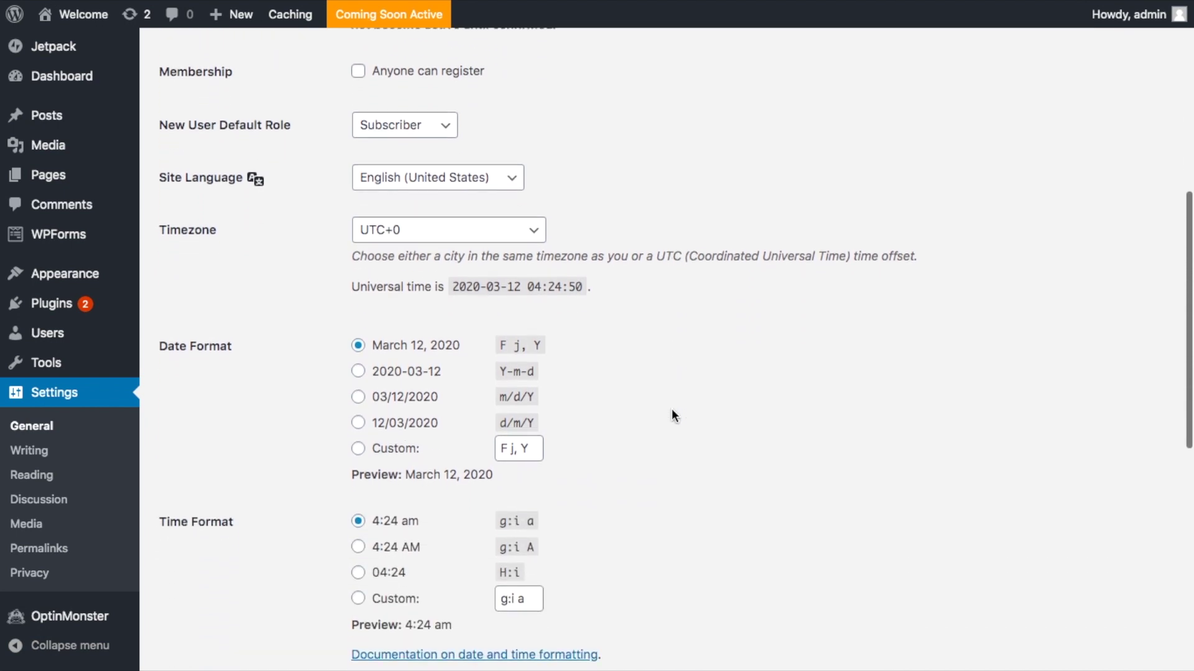
scroll(673, 411, down, 2)
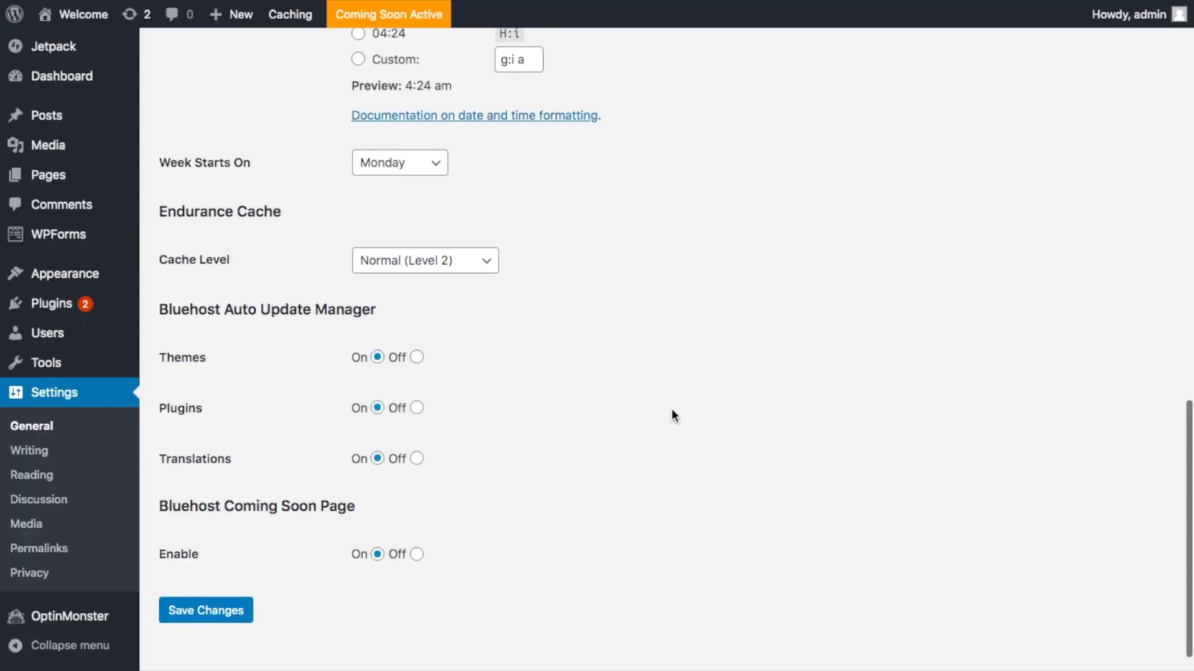
scroll(672, 410, down, 1)
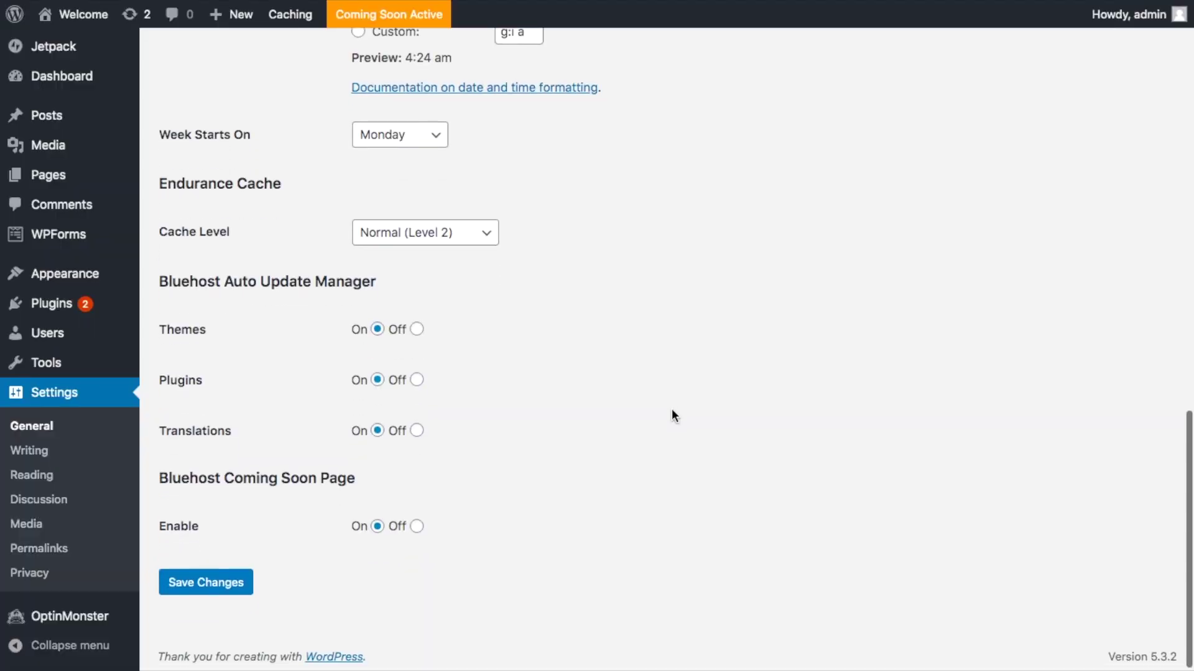
click(417, 524)
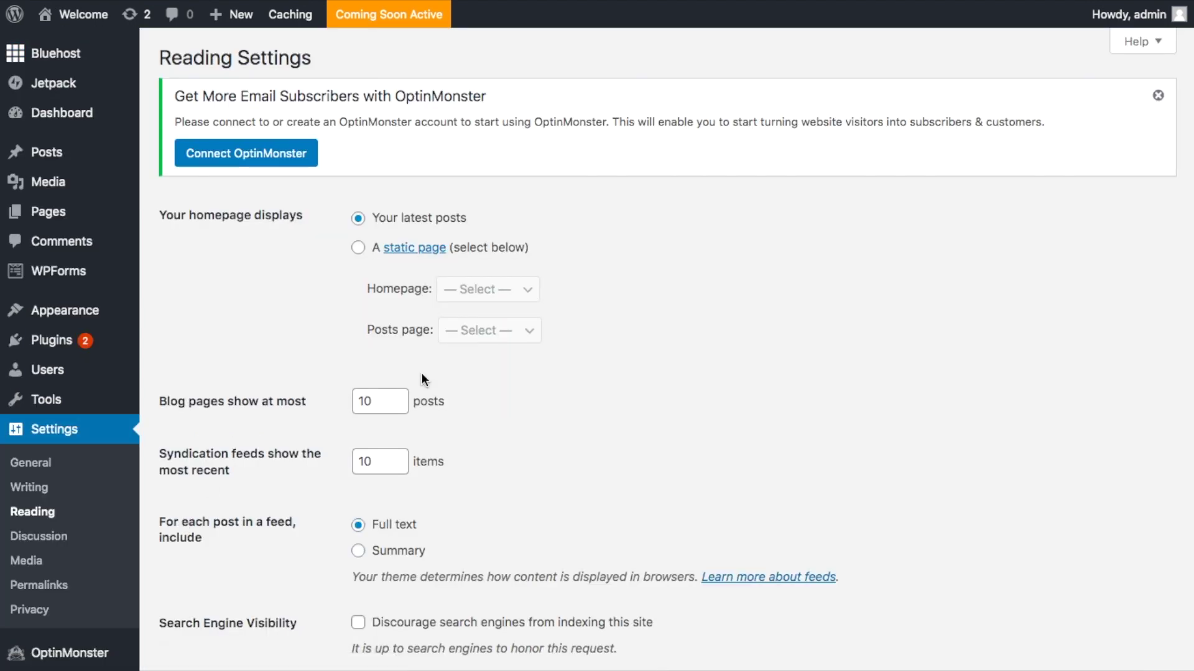
Step: Review Reading Settings, keeping latest posts on the homepage and 10 posts per page
scroll(592, 498, down, 2)
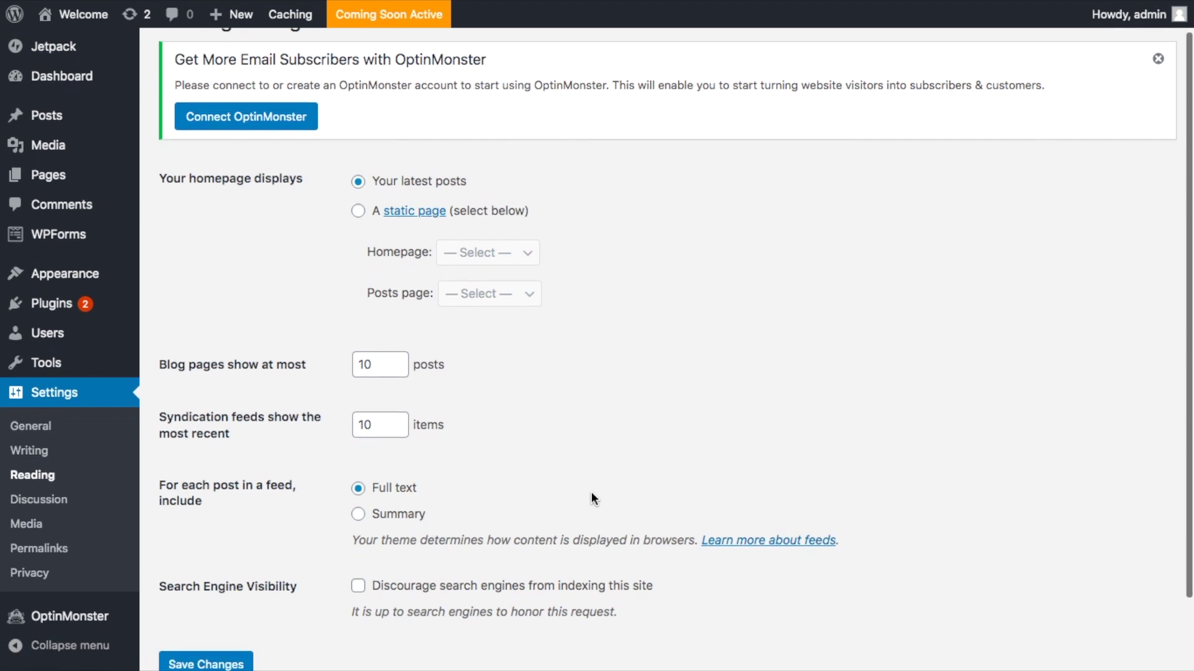
scroll(592, 494, down, 2)
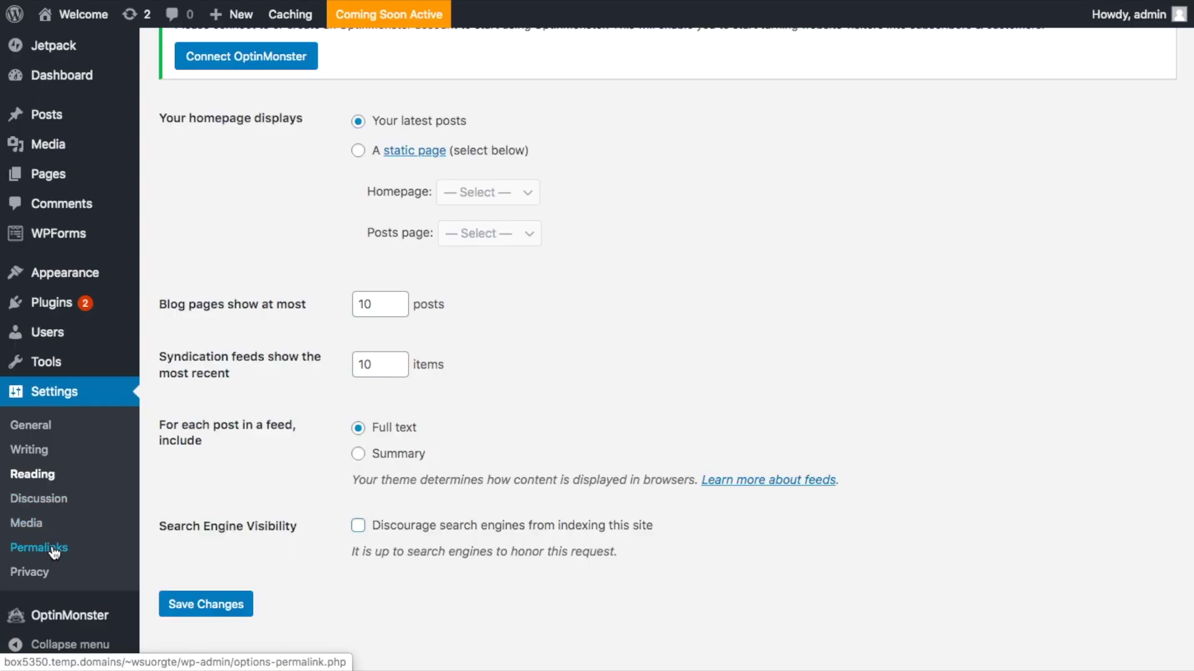
Step: Go to Permalink Settings and confirm the Post name structure is selected
click(55, 551)
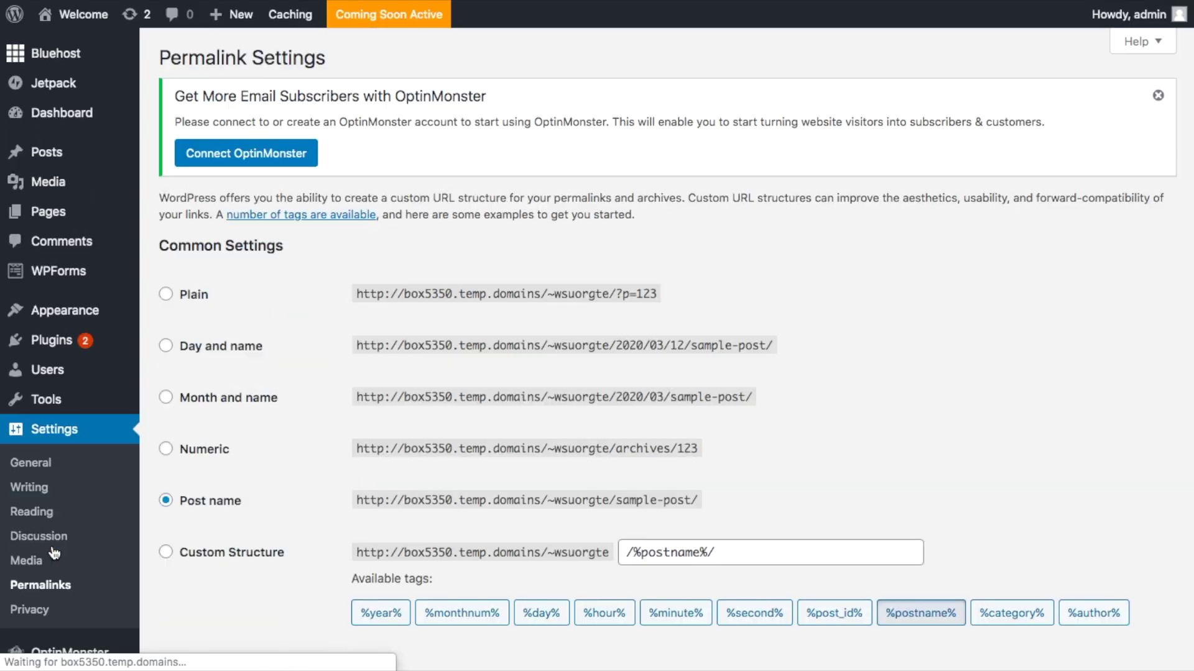
scroll(701, 412, down, 2)
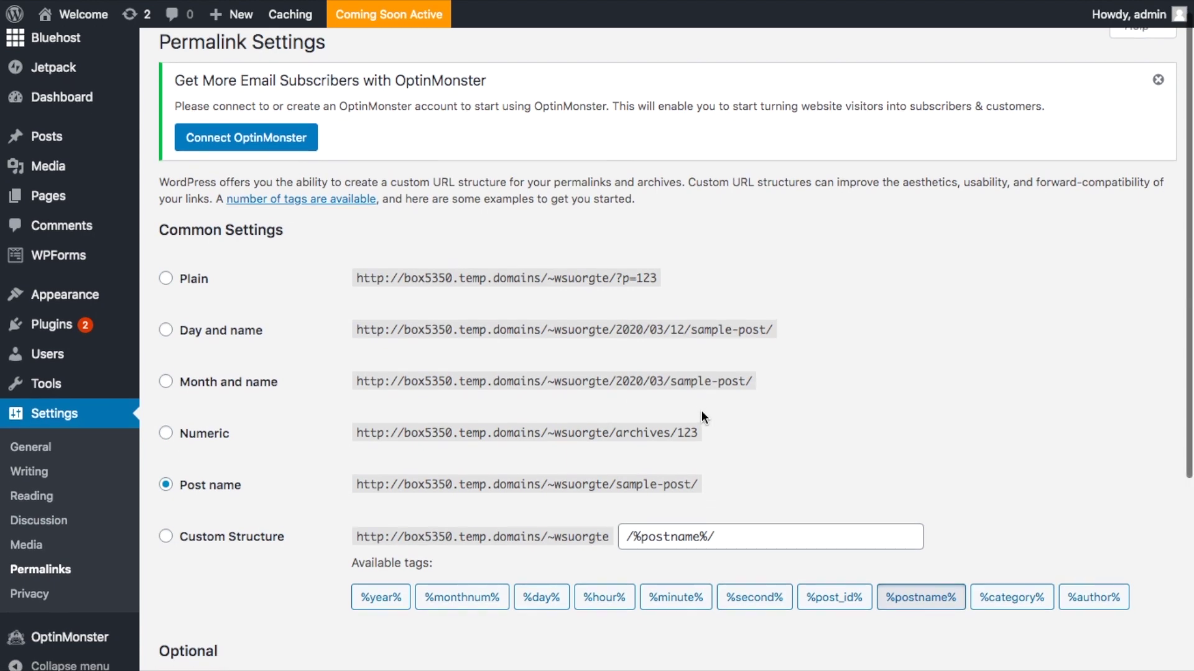
scroll(701, 415, down, 1)
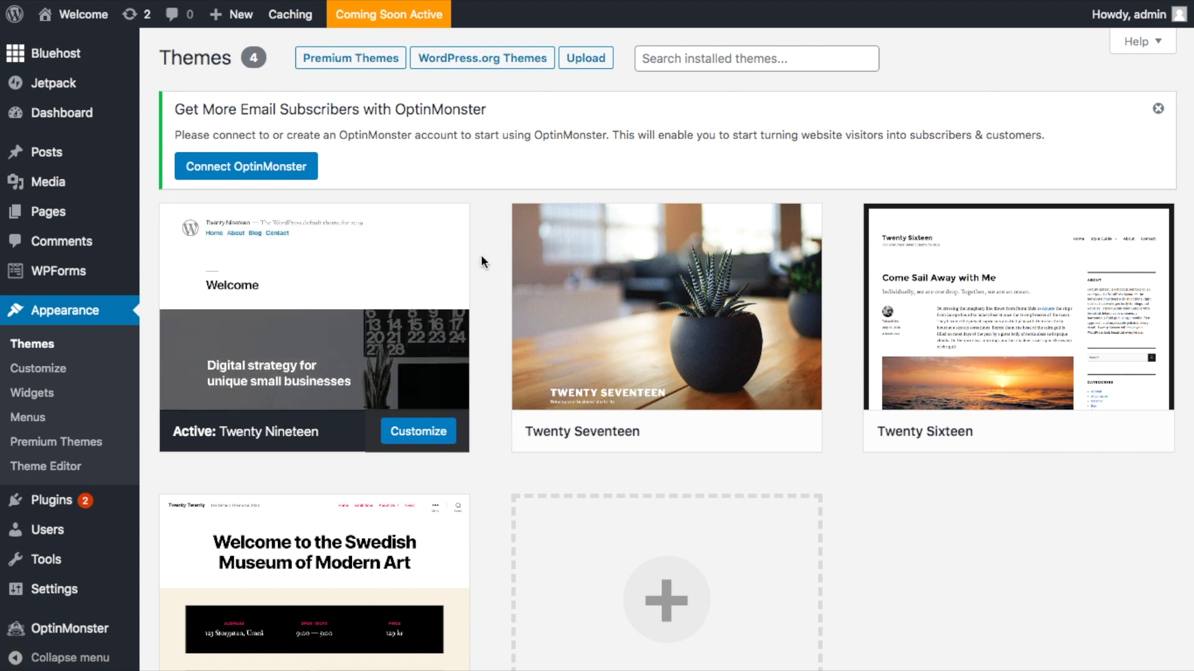
Step: List the Popular WordPress.org themes and scroll until the Hello Elementor card shows
click(458, 60)
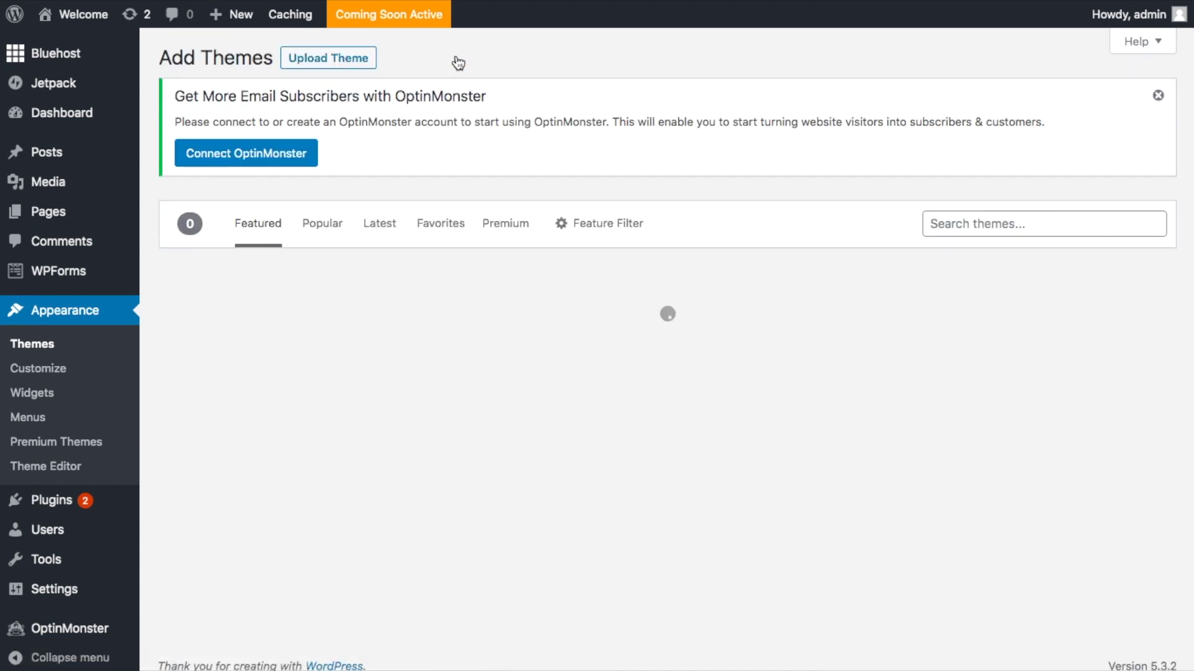
click(323, 225)
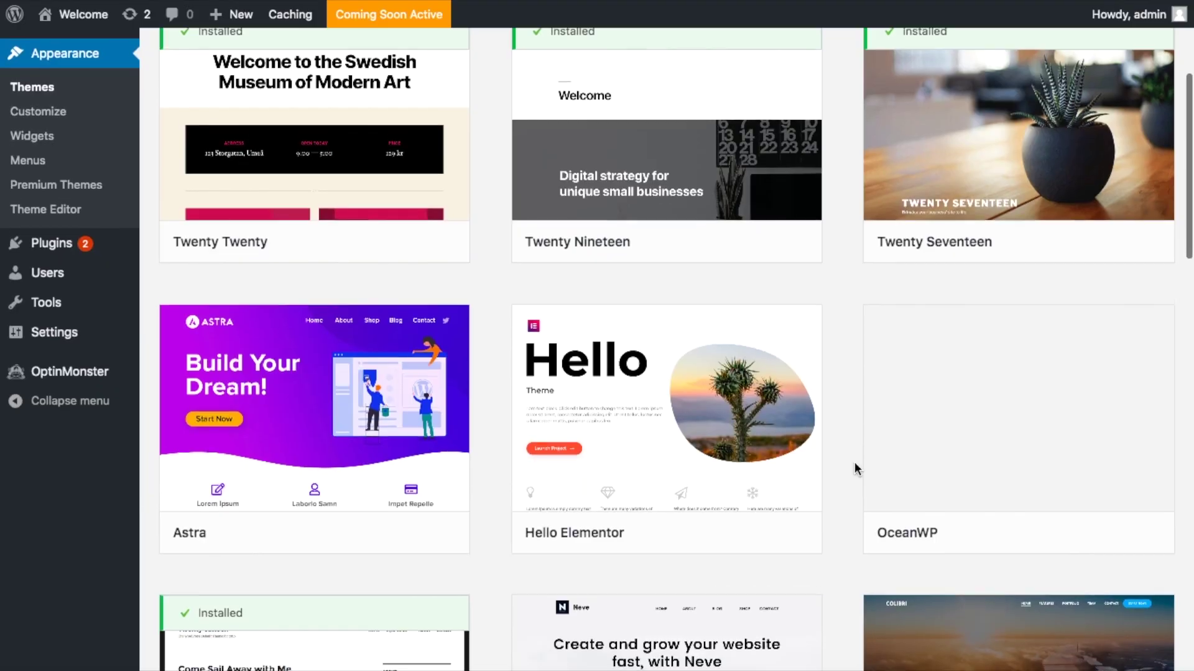
scroll(853, 469, down, 3)
scroll(853, 469, down, 1)
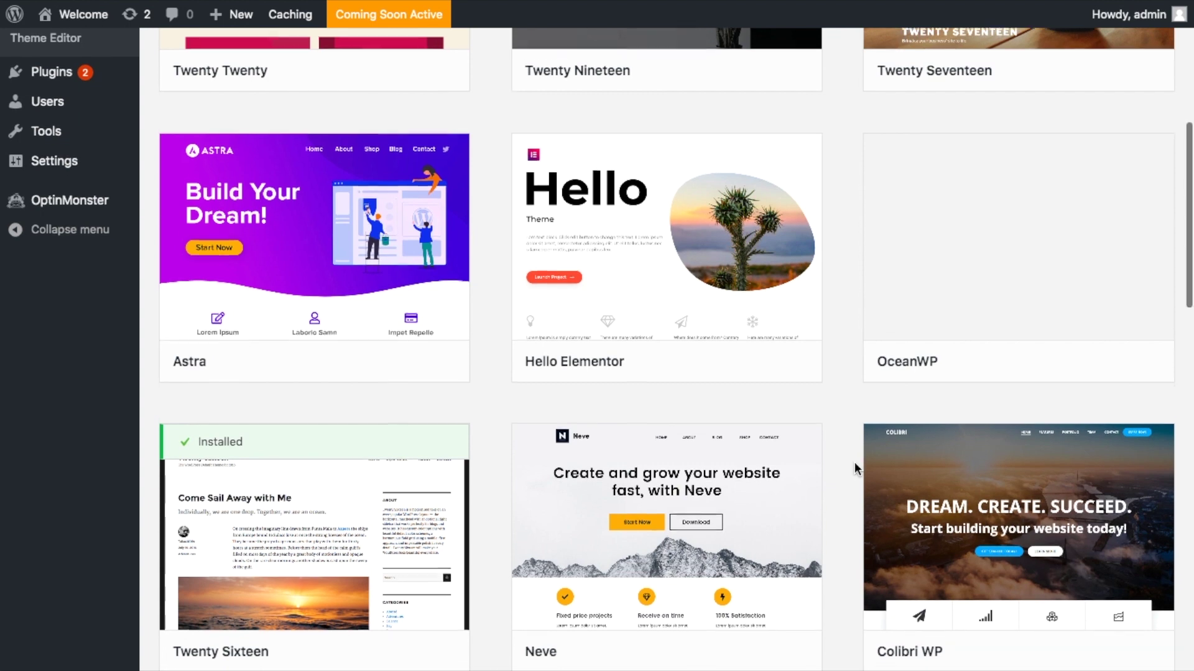
scroll(853, 468, down, 1)
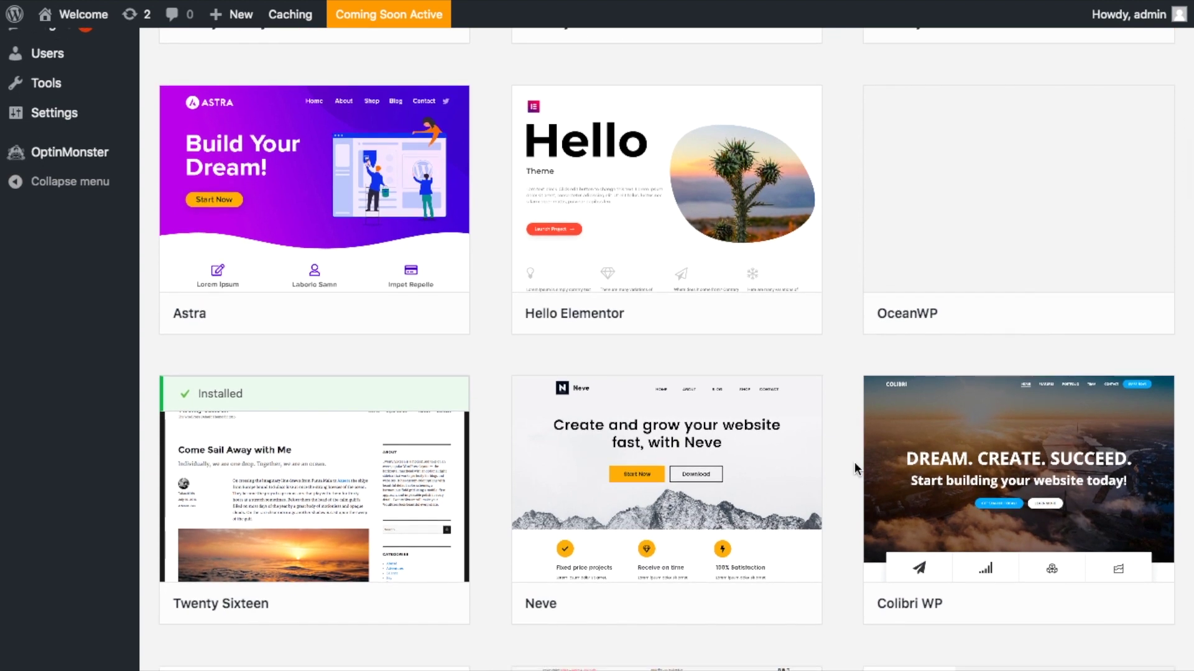
Step: Preview the Hello Elementor theme and install it
click(685, 232)
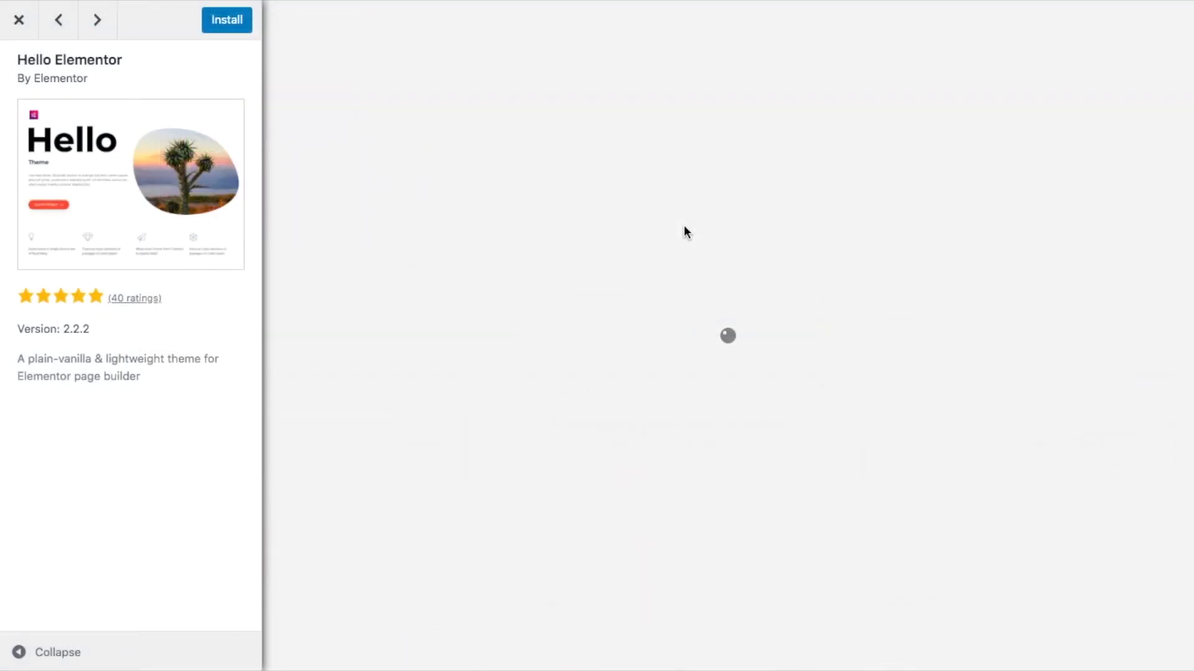
scroll(636, 441, down, 3)
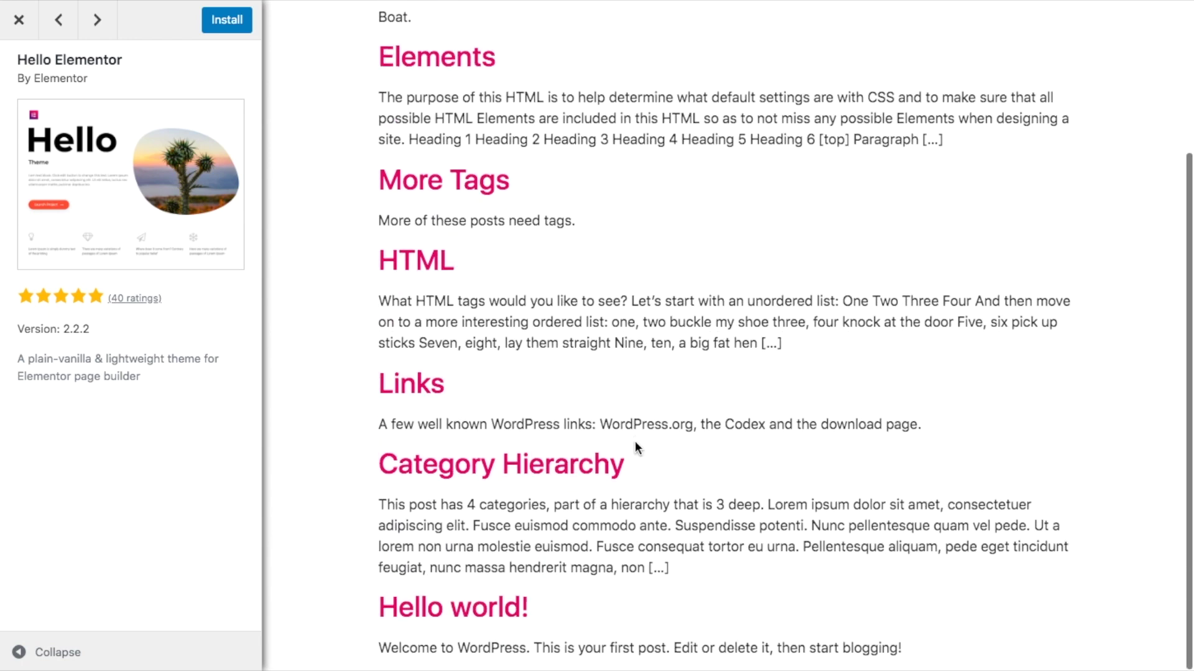
click(230, 22)
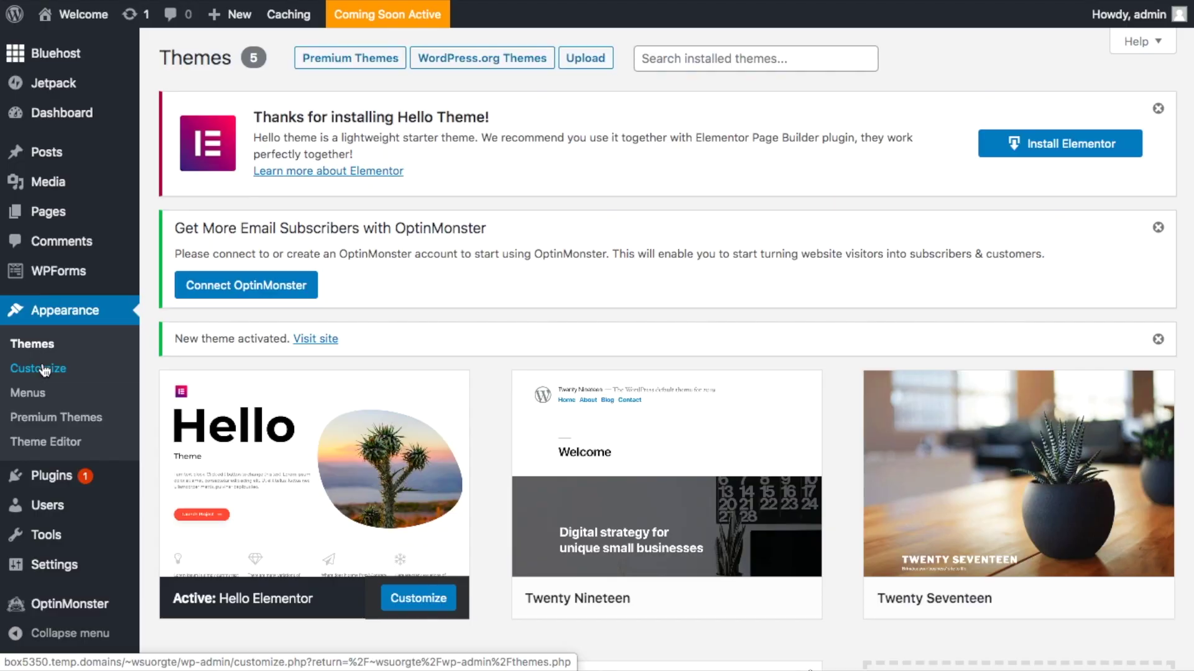
Step: Open Appearance > Customize and its Site Identity section, showing title 'Welcome'
click(43, 370)
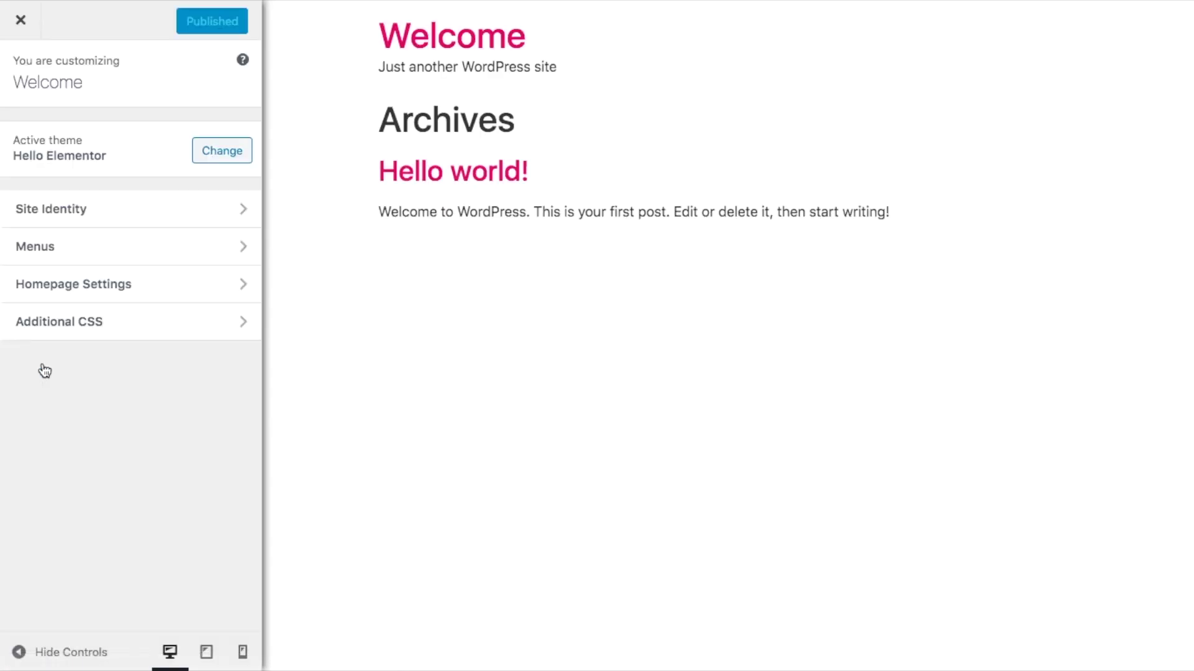
click(152, 225)
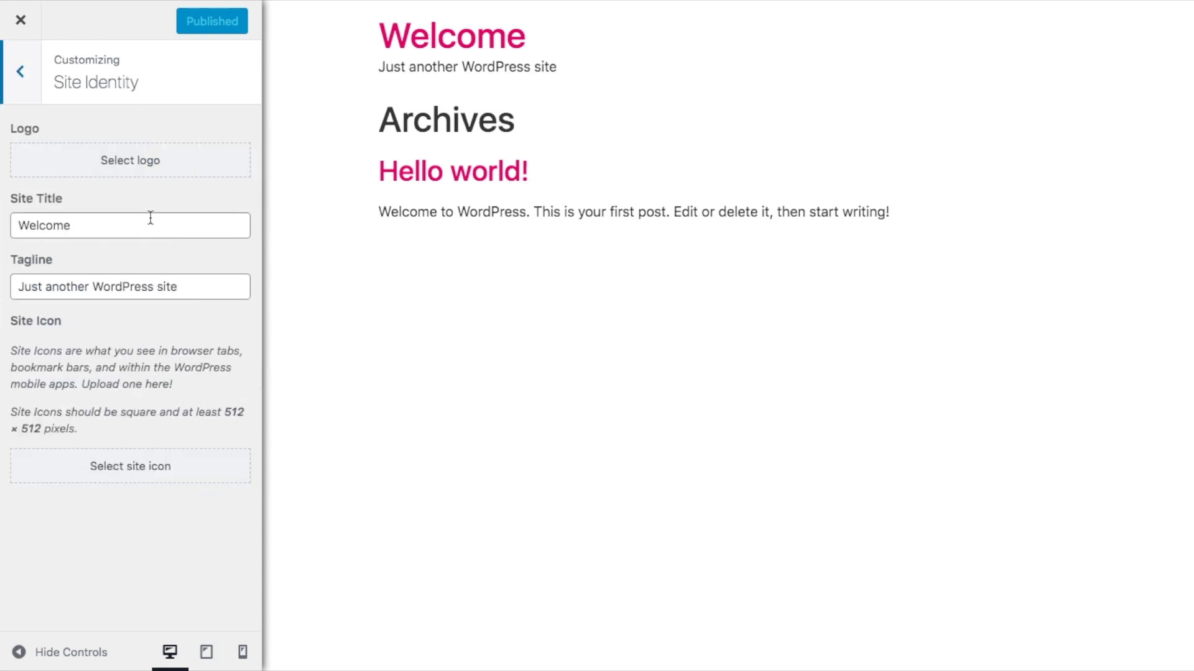